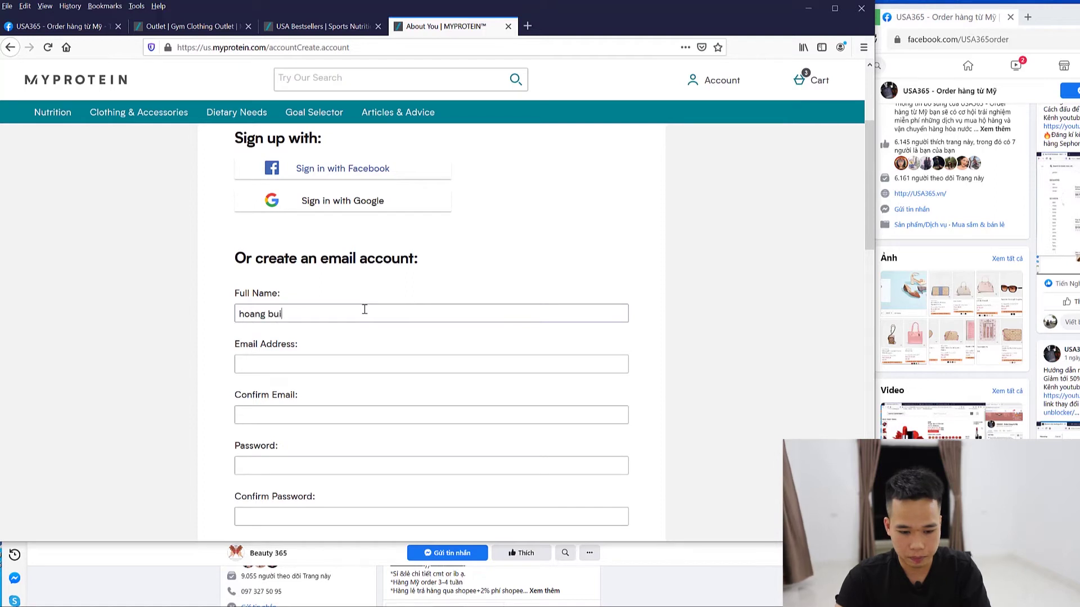
Step: Enter the account e-mail address in both the Email and Confirm Email fields
{"action": "left_click", "coordinate": [267, 363]}
{"action": "left_click", "coordinate": [352, 377]}
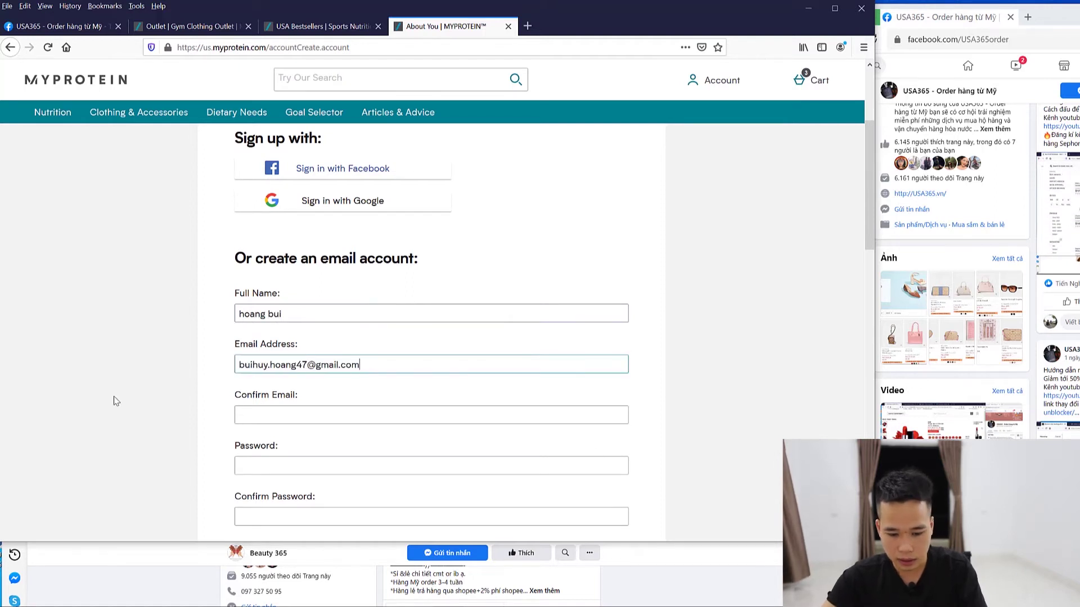
{"action": "left_click", "coordinate": [275, 416]}
{"action": "key", "text": "ctrl+v"}
Step: Paste the account password into Password and Confirm Password, then submit the registration with Continue
{"action": "key", "text": "alt+Tab"}
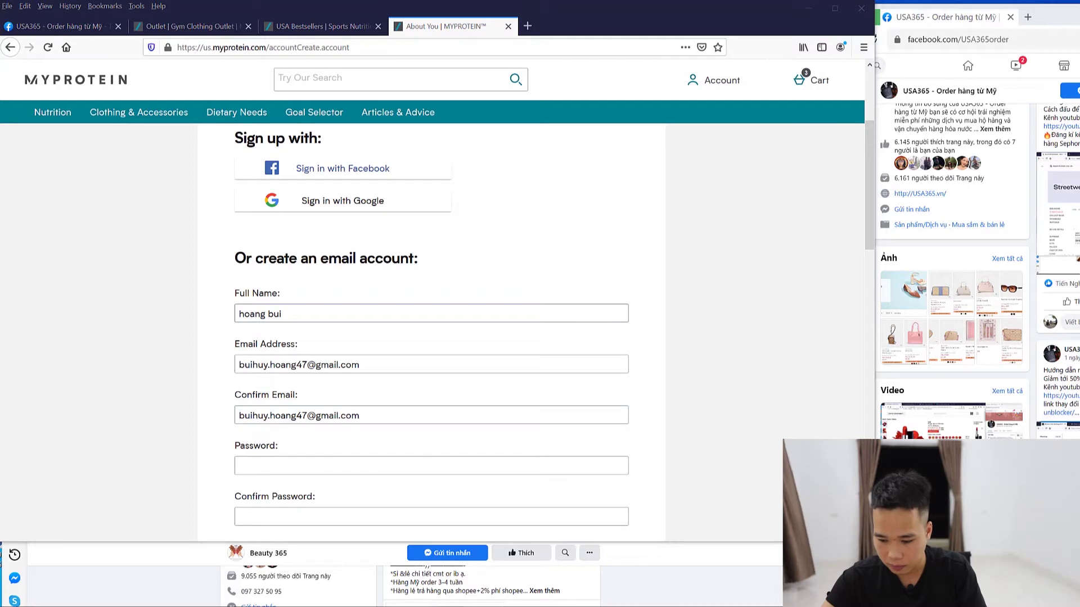
{"action": "left_click", "coordinate": [264, 464]}
{"action": "key", "text": "ctrl+v"}
{"action": "left_click", "coordinate": [260, 516]}
{"action": "key", "text": "ctrl+v"}
{"action": "scroll", "coordinate": [144, 382], "scroll_direction": "down", "scroll_amount": 6}
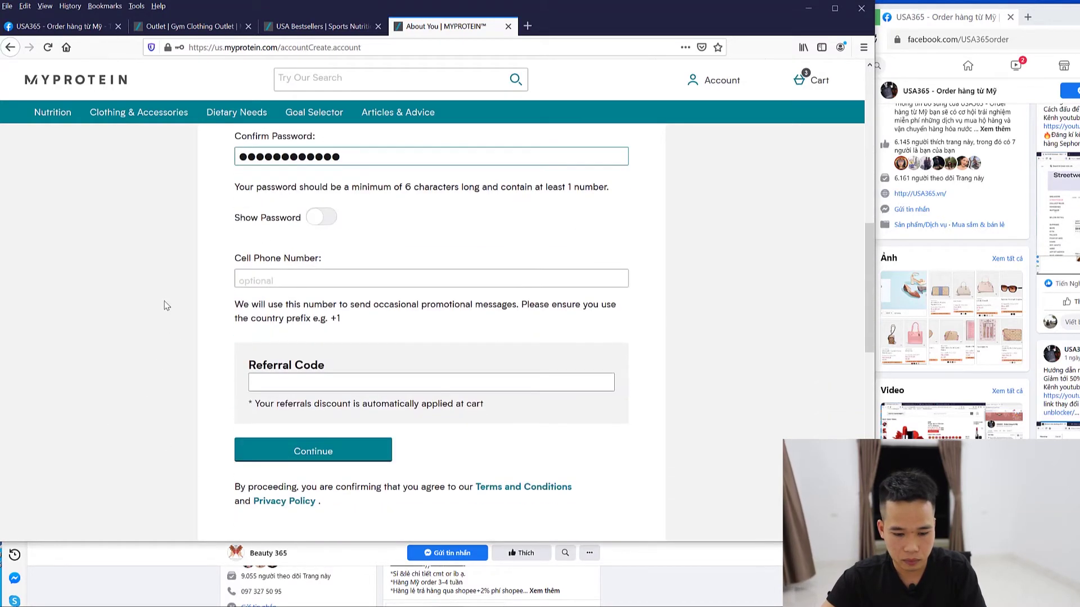
{"action": "scroll", "coordinate": [253, 382], "scroll_direction": "down", "scroll_amount": 2}
{"action": "left_click", "coordinate": [341, 397]}
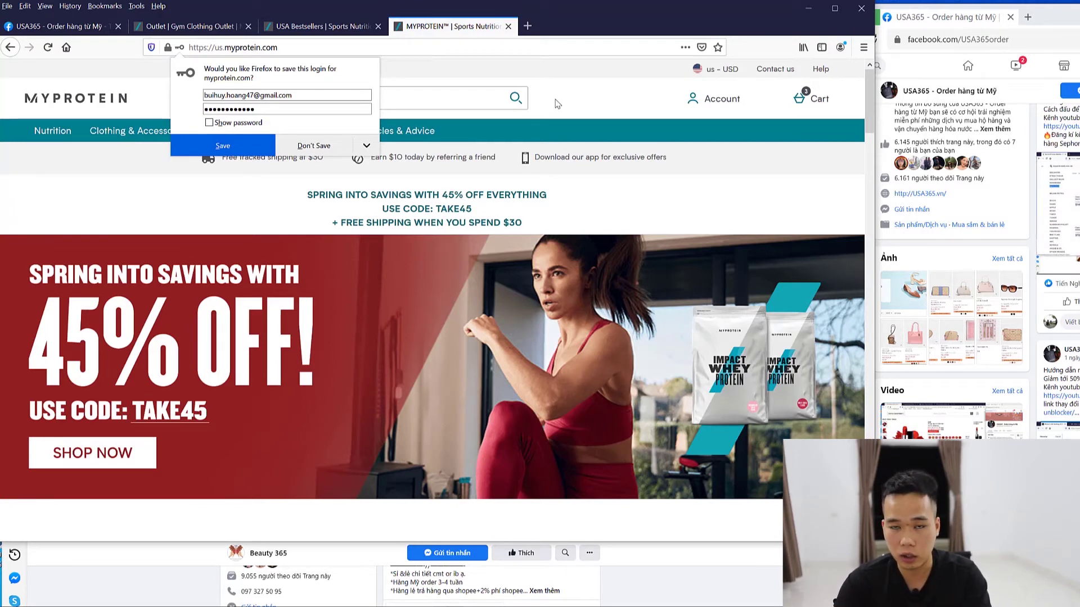
Step: Dismiss Firefox's save-login prompt and go to the Your Cart page
{"action": "left_click", "coordinate": [571, 113]}
{"action": "scroll", "coordinate": [231, 279], "scroll_direction": "down", "scroll_amount": 3}
{"action": "scroll", "coordinate": [231, 279], "scroll_direction": "down", "scroll_amount": 1}
{"action": "scroll", "coordinate": [308, 377], "scroll_direction": "up", "scroll_amount": 5}
{"action": "mouse_move", "coordinate": [816, 108]}
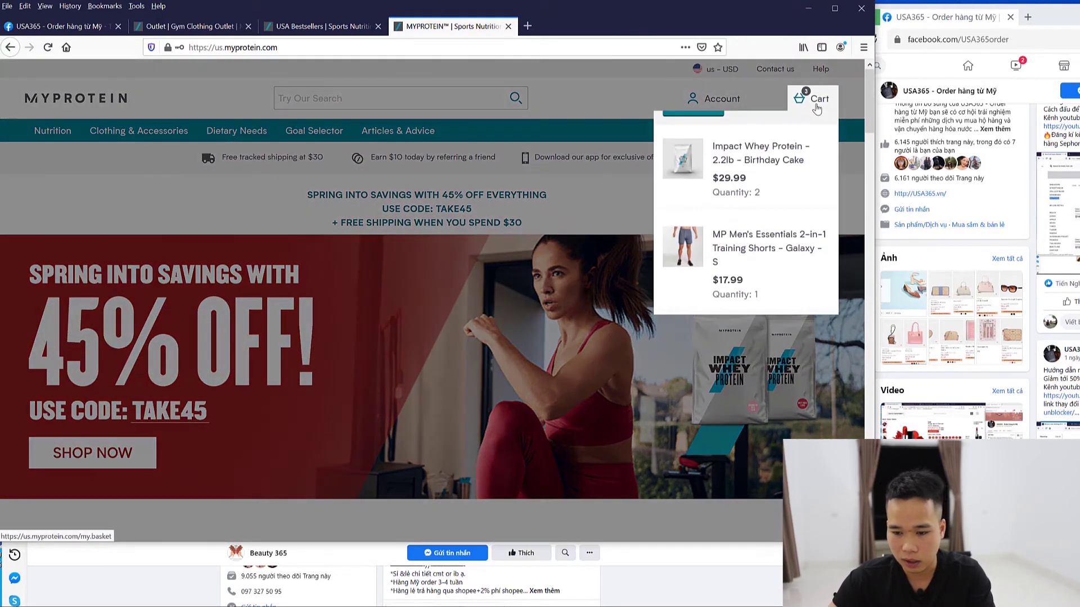
{"action": "left_click", "coordinate": [815, 104]}
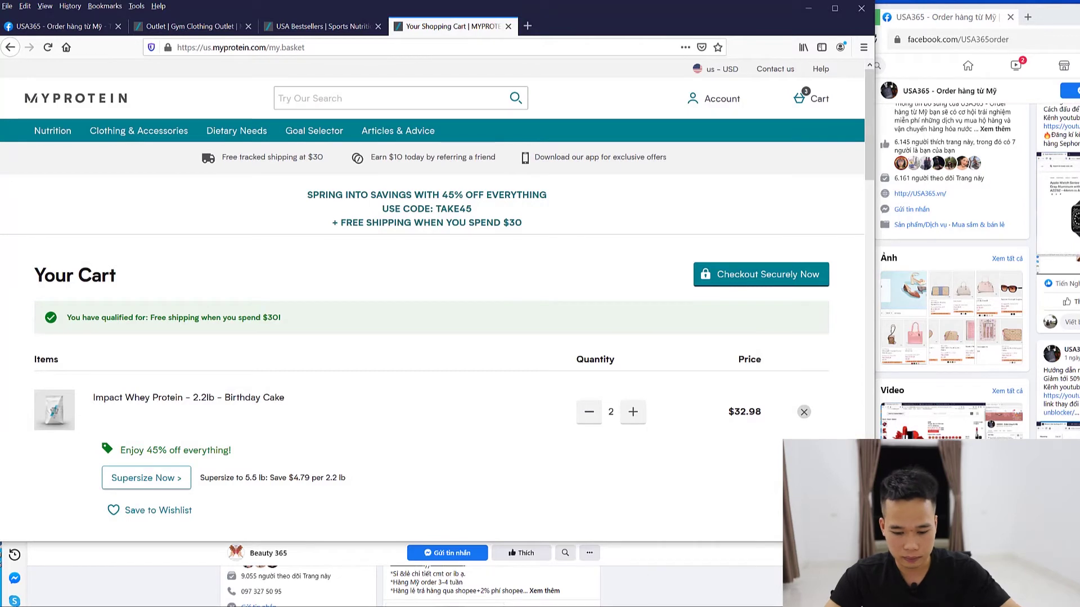
Step: Check the cart items and subtotal, then proceed with Checkout Securely Now
{"action": "left_click", "coordinate": [394, 562]}
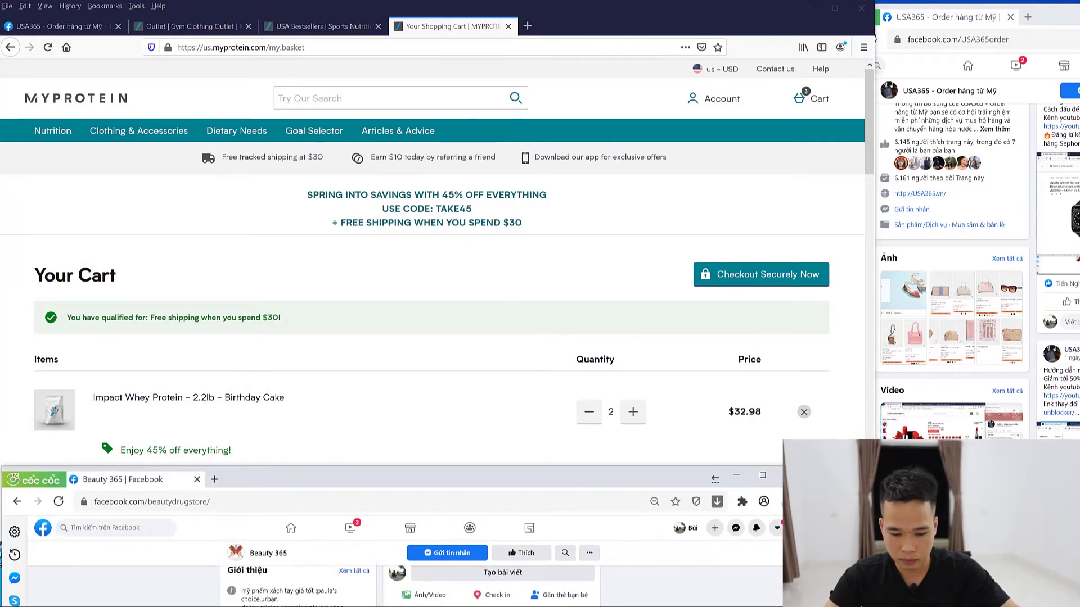
{"action": "scroll", "coordinate": [405, 568], "scroll_direction": "up", "scroll_amount": 5}
{"action": "scroll", "coordinate": [321, 573], "scroll_direction": "down", "scroll_amount": 1}
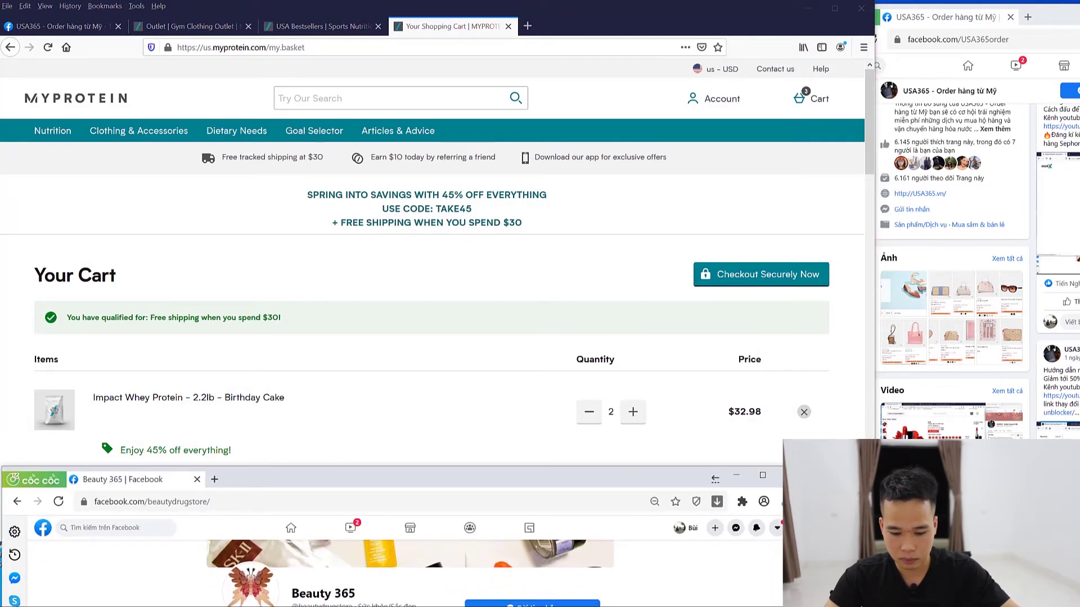
{"action": "left_click", "coordinate": [555, 37]}
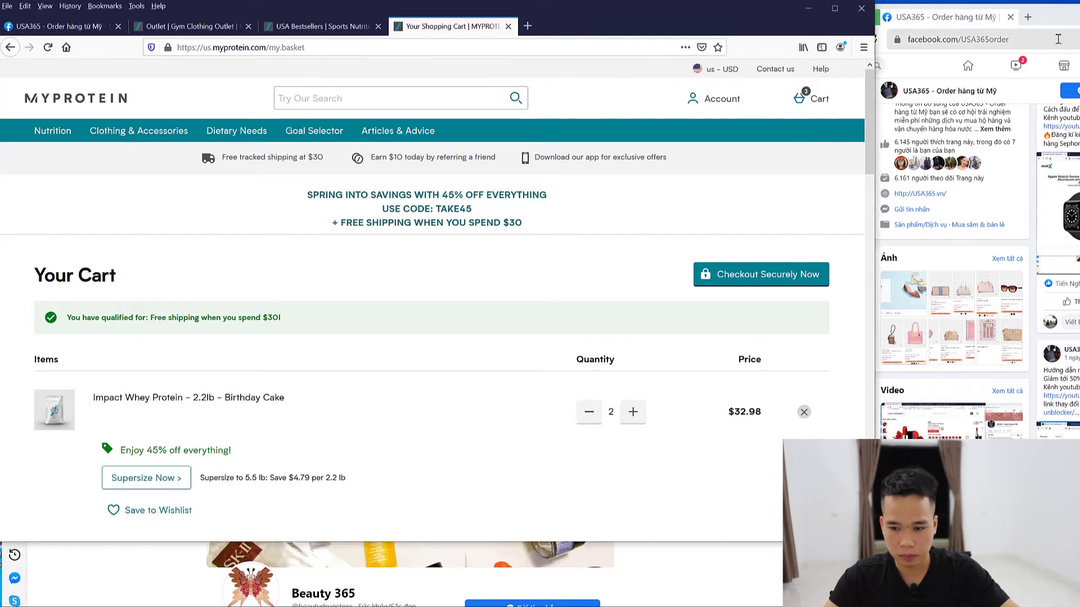
{"action": "left_click", "coordinate": [1028, 111]}
{"action": "scroll", "coordinate": [1012, 163], "scroll_direction": "up", "scroll_amount": 2}
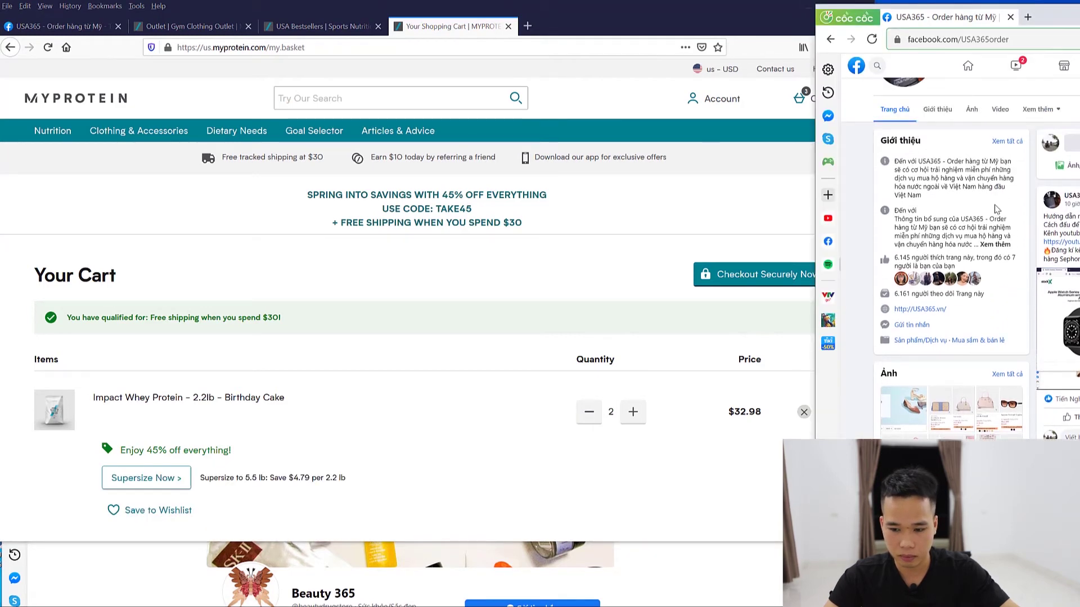
{"action": "scroll", "coordinate": [996, 209], "scroll_direction": "up", "scroll_amount": 2}
{"action": "left_click_drag", "start_coordinate": [1038, 6], "coordinate": [1031, 11]}
{"action": "left_click_drag", "start_coordinate": [714, 12], "coordinate": [697, 11]}
{"action": "scroll", "coordinate": [569, 253], "scroll_direction": "down", "scroll_amount": 8}
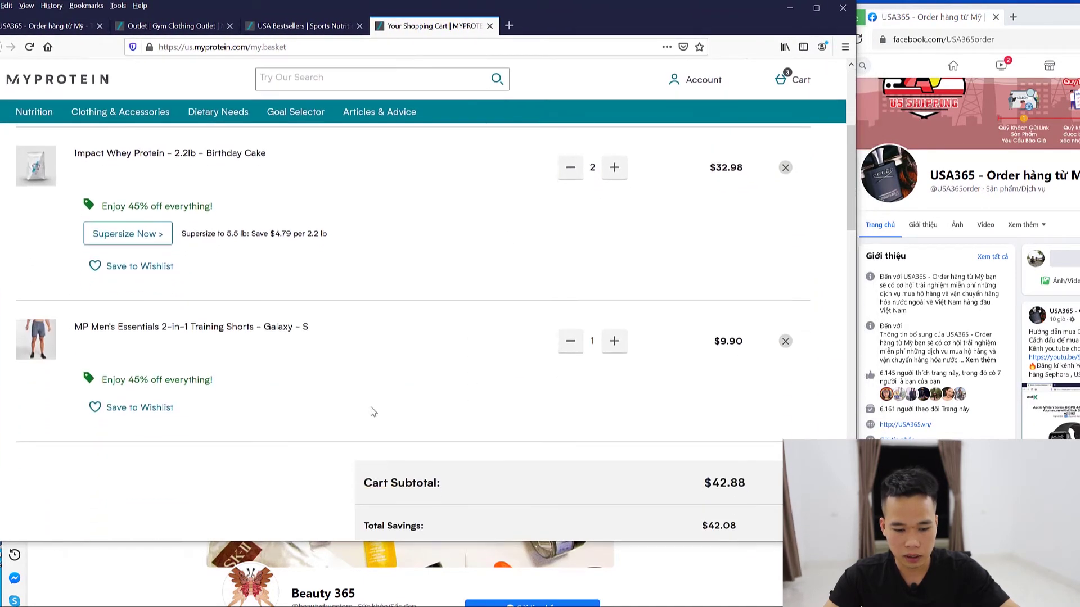
{"action": "scroll", "coordinate": [643, 284], "scroll_direction": "up", "scroll_amount": 10}
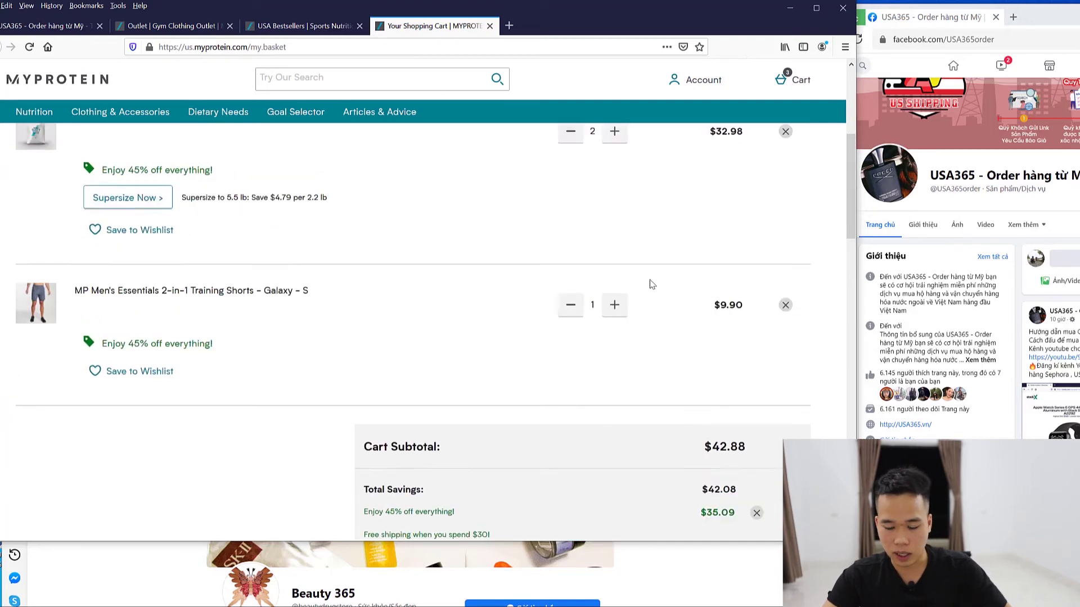
{"action": "left_click", "coordinate": [790, 275]}
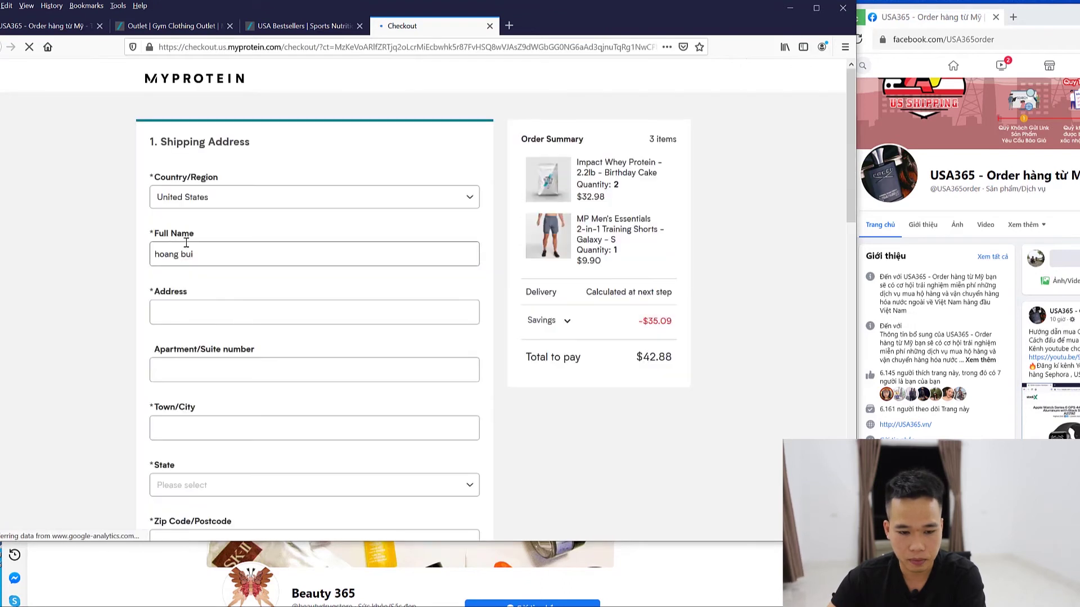
{"action": "left_click", "coordinate": [462, 199]}
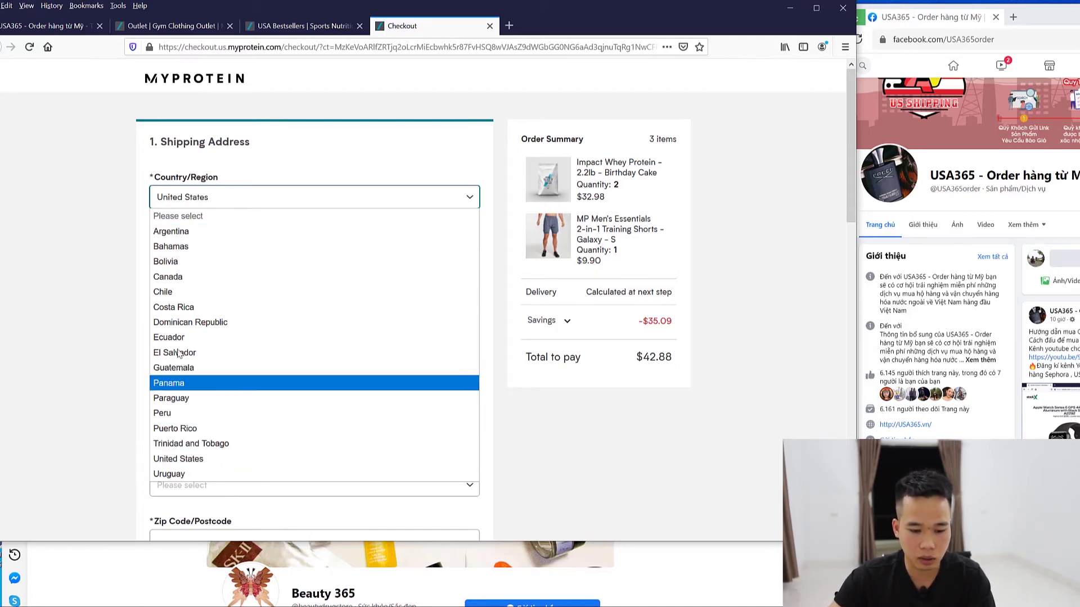
{"action": "left_click", "coordinate": [218, 193]}
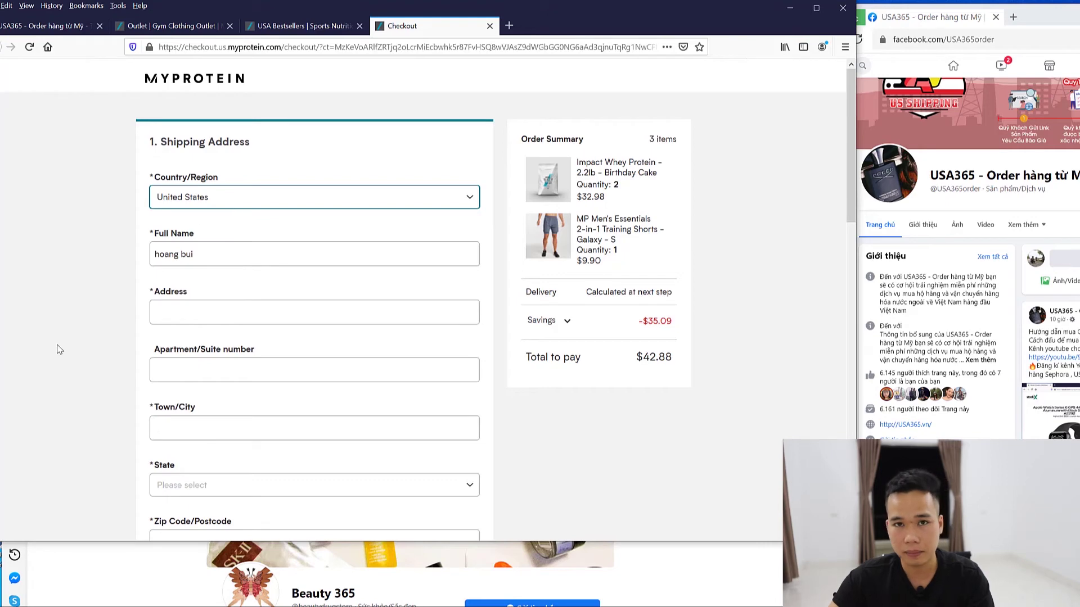
{"action": "left_click", "coordinate": [191, 314]}
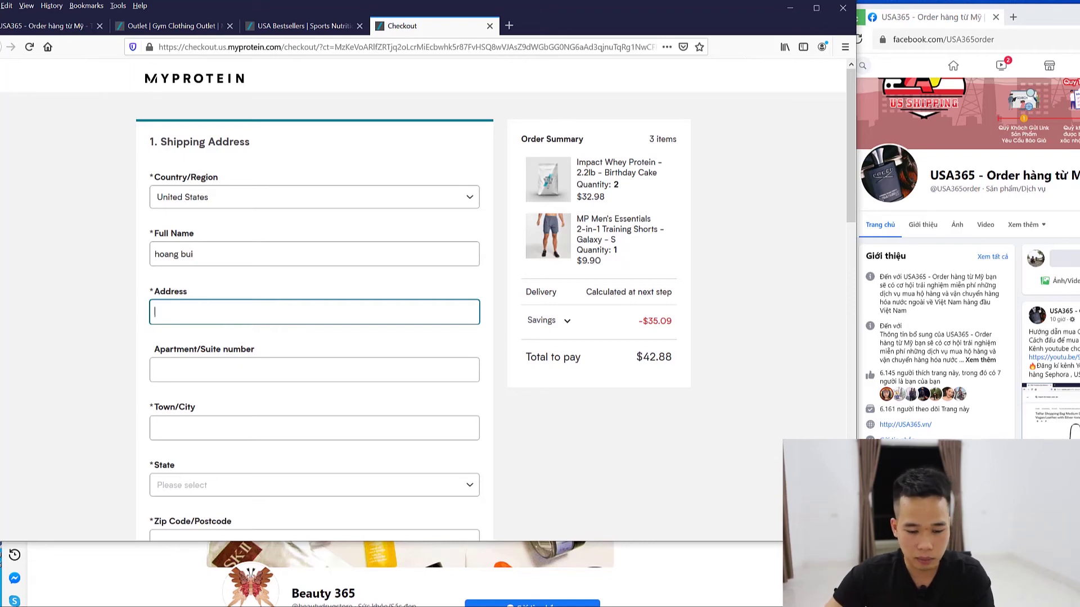
Step: Paste the street address and the town/city into the shipping form
{"action": "key", "text": "alt+Tab"}
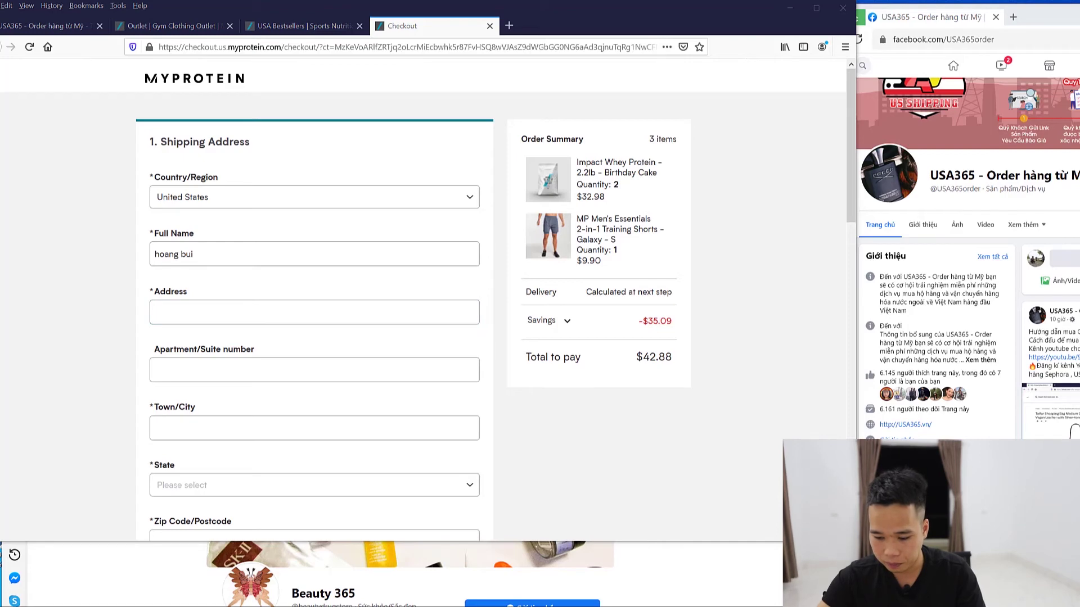
{"action": "left_click", "coordinate": [168, 304]}
{"action": "left_click", "coordinate": [169, 428]}
{"action": "key", "text": "alt+Tab"}
{"action": "left_click", "coordinate": [186, 425]}
{"action": "type", "text": "San Rafael"}
Step: Set State to CA - California, then paste the ZIP code and contact phone number
{"action": "key", "text": "Tab"}
{"action": "key", "text": "c"}
{"action": "scroll", "coordinate": [256, 448], "scroll_direction": "down", "scroll_amount": 3}
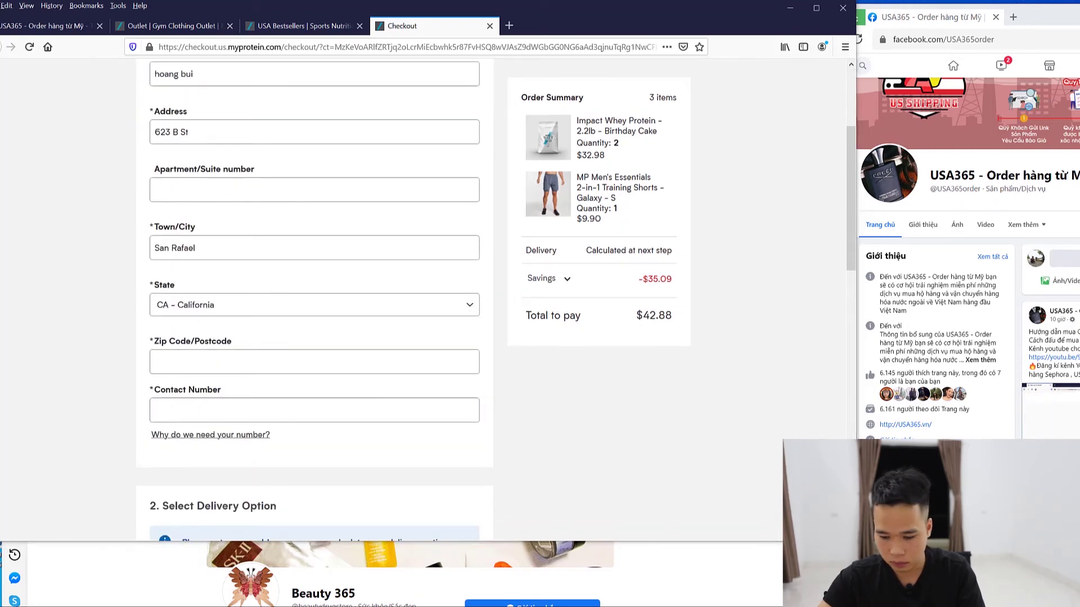
{"action": "left_click", "coordinate": [260, 360]}
{"action": "type", "text": "94901"}
{"action": "left_click", "coordinate": [178, 415]}
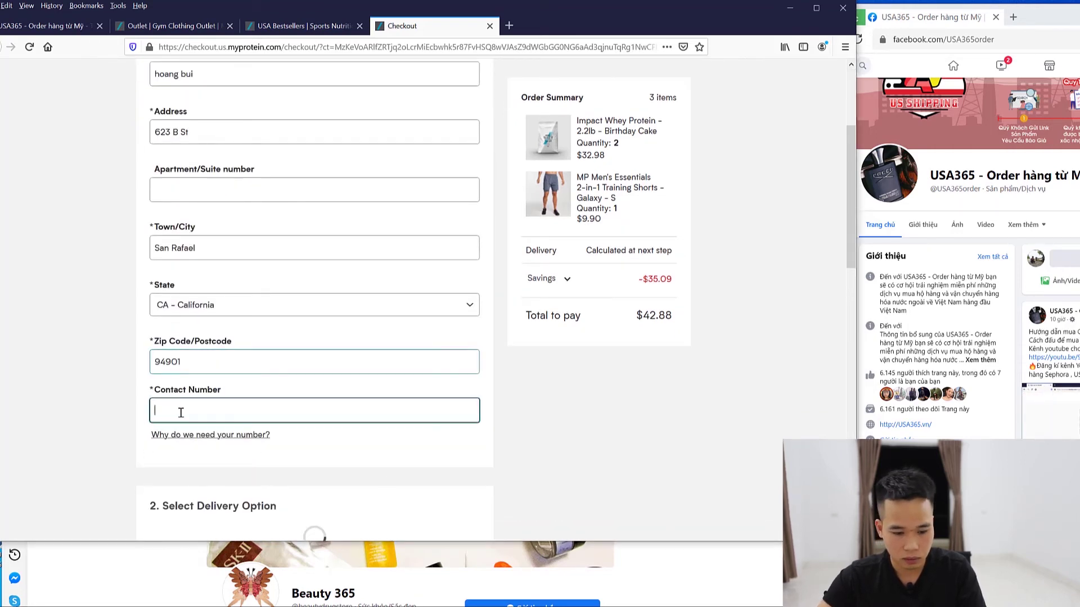
{"action": "scroll", "coordinate": [359, 426], "scroll_direction": "down", "scroll_amount": 1}
{"action": "key", "text": "alt+Tab"}
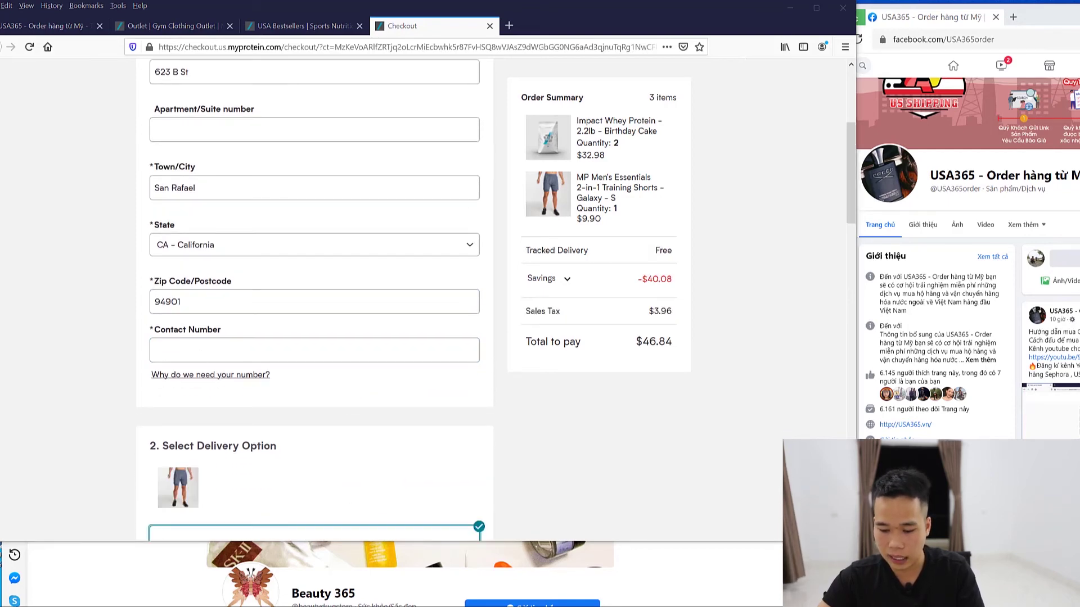
{"action": "left_click", "coordinate": [124, 345]}
{"action": "key", "text": "ctrl+v"}
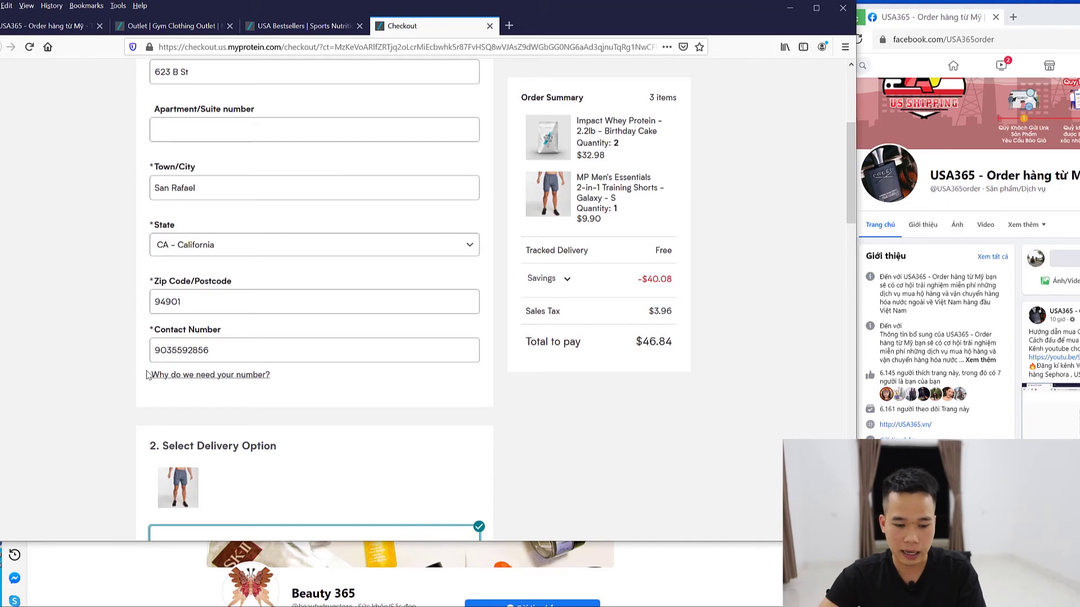
{"action": "scroll", "coordinate": [104, 377], "scroll_direction": "down", "scroll_amount": 3}
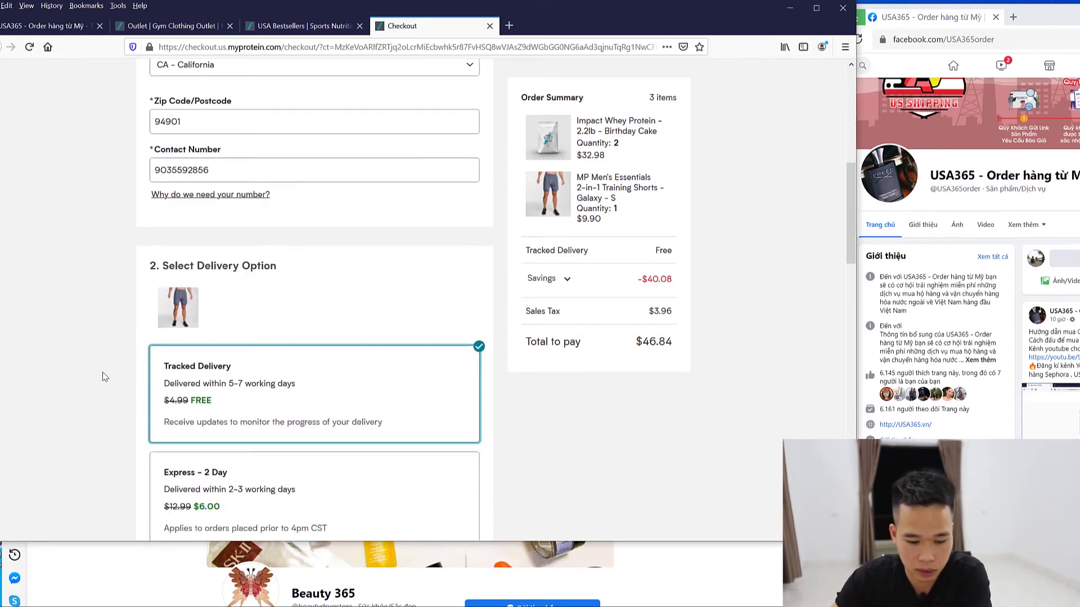
{"action": "scroll", "coordinate": [95, 364], "scroll_direction": "down", "scroll_amount": 3}
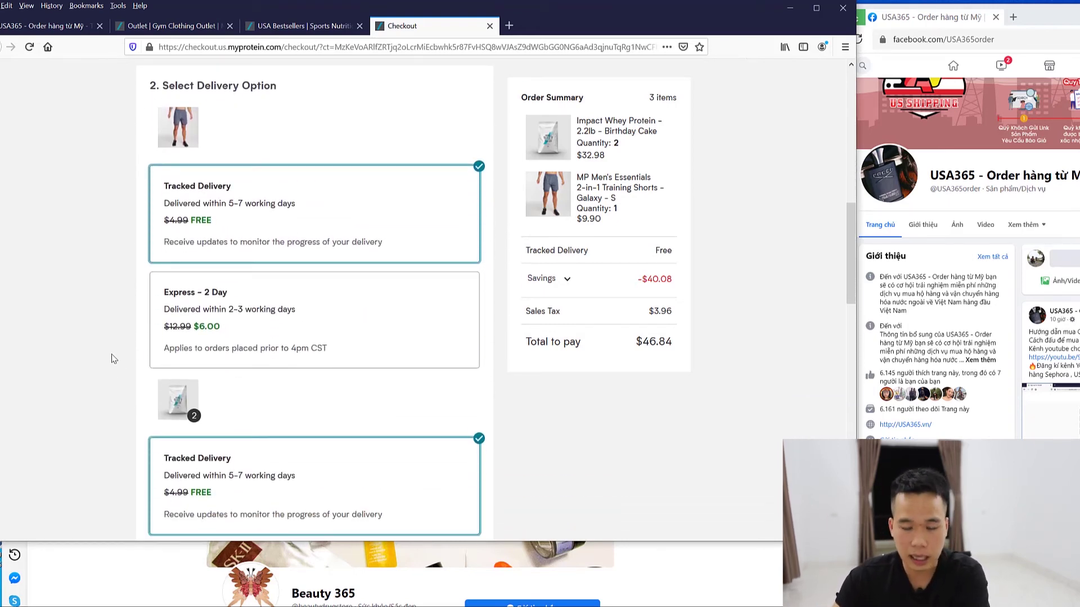
{"action": "scroll", "coordinate": [338, 354], "scroll_direction": "up", "scroll_amount": 6}
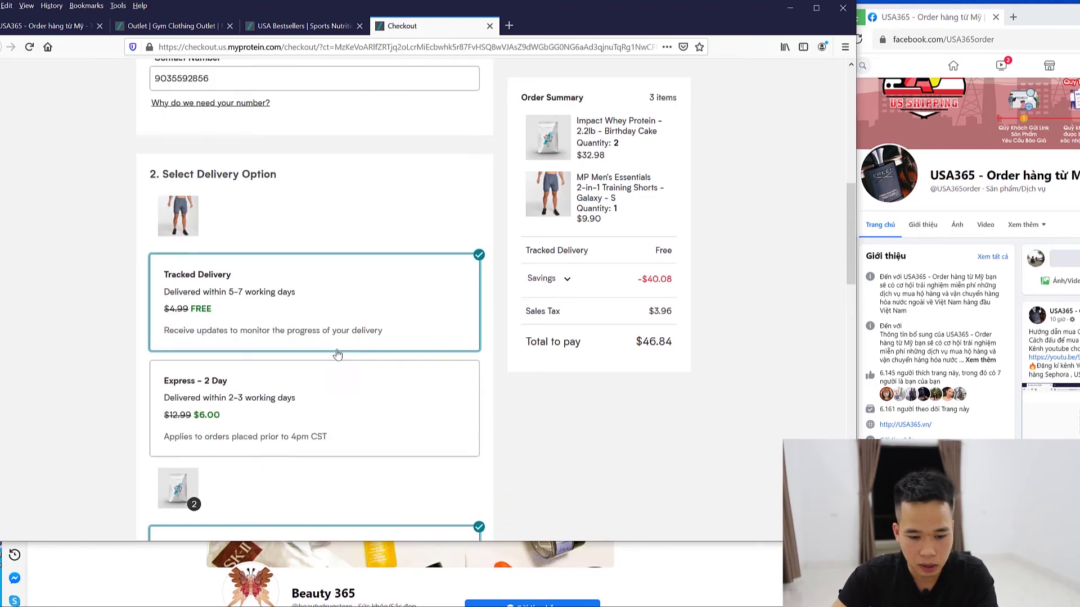
{"action": "scroll", "coordinate": [303, 393], "scroll_direction": "up", "scroll_amount": 2}
{"action": "scroll", "coordinate": [282, 427], "scroll_direction": "down", "scroll_amount": 6}
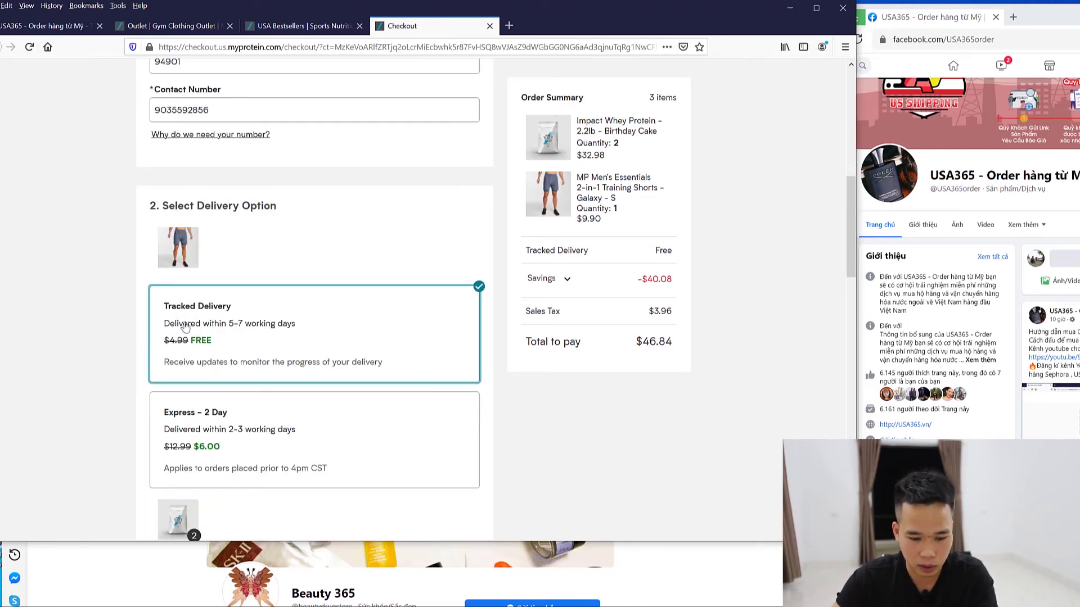
{"action": "scroll", "coordinate": [260, 299], "scroll_direction": "down", "scroll_amount": 2}
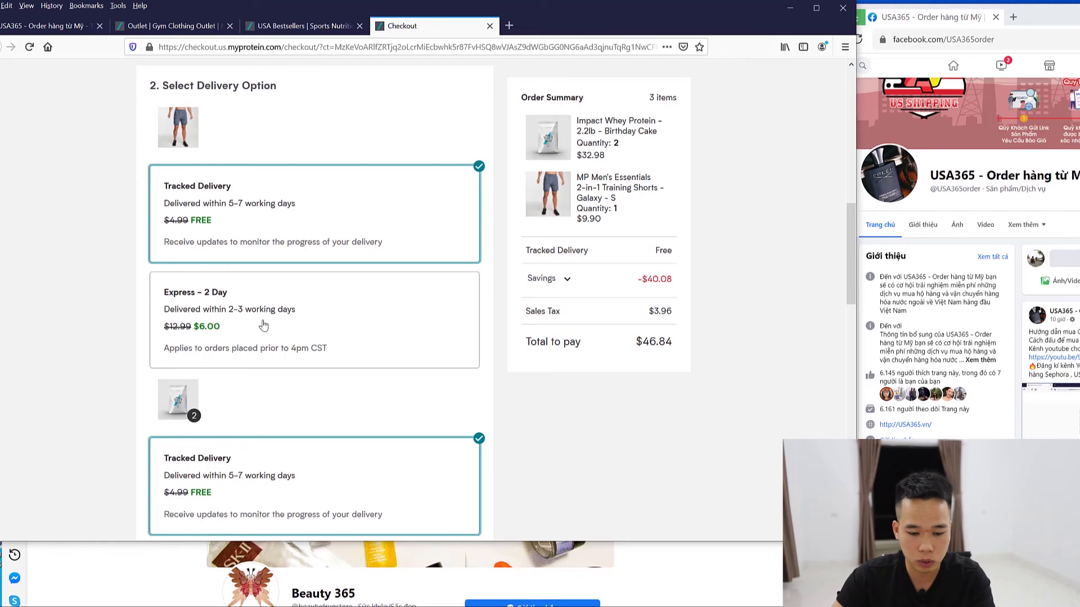
{"action": "scroll", "coordinate": [188, 342], "scroll_direction": "down", "scroll_amount": 1}
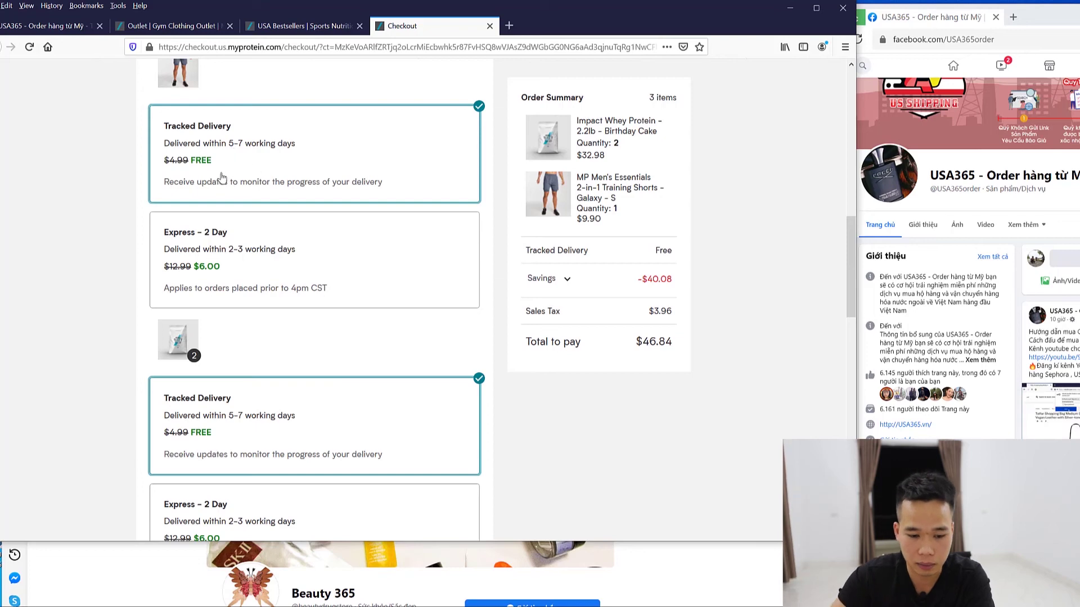
{"action": "scroll", "coordinate": [272, 315], "scroll_direction": "down", "scroll_amount": 5}
{"action": "scroll", "coordinate": [280, 309], "scroll_direction": "down", "scroll_amount": 4}
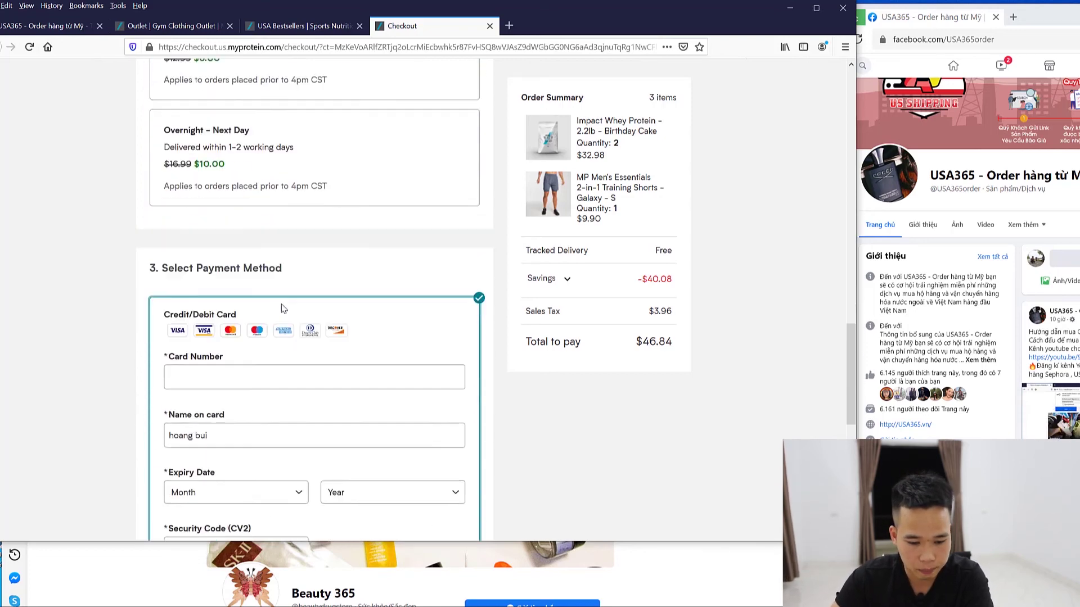
Step: Paste the credit card number into the Card Number field
{"action": "left_click", "coordinate": [238, 261]}
{"action": "scroll", "coordinate": [347, 279], "scroll_direction": "down", "scroll_amount": 2}
{"action": "scroll", "coordinate": [341, 256], "scroll_direction": "down", "scroll_amount": 1}
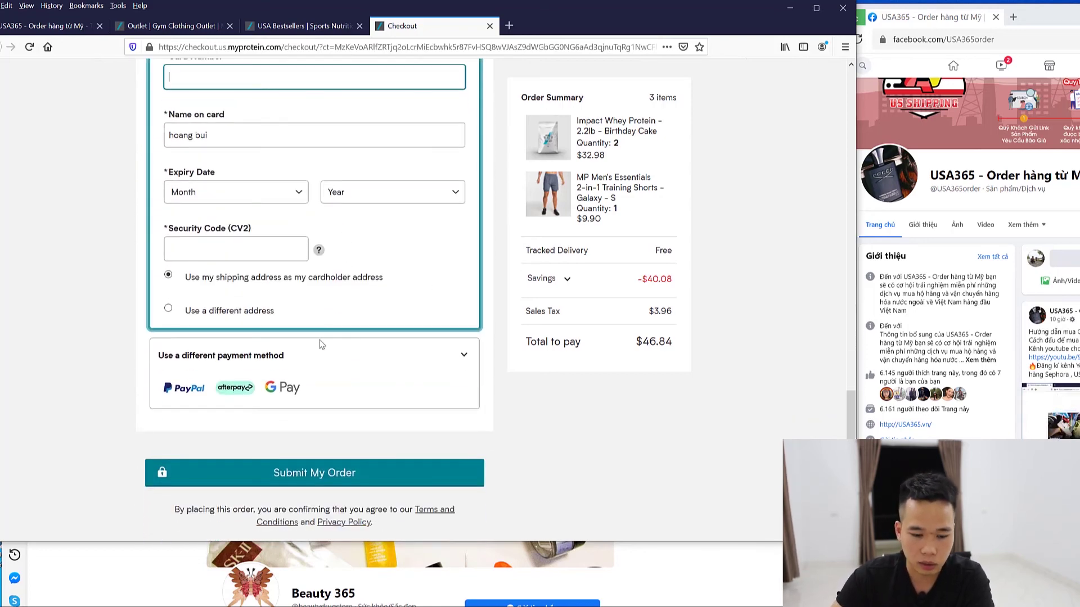
{"action": "scroll", "coordinate": [265, 204], "scroll_direction": "up", "scroll_amount": 2}
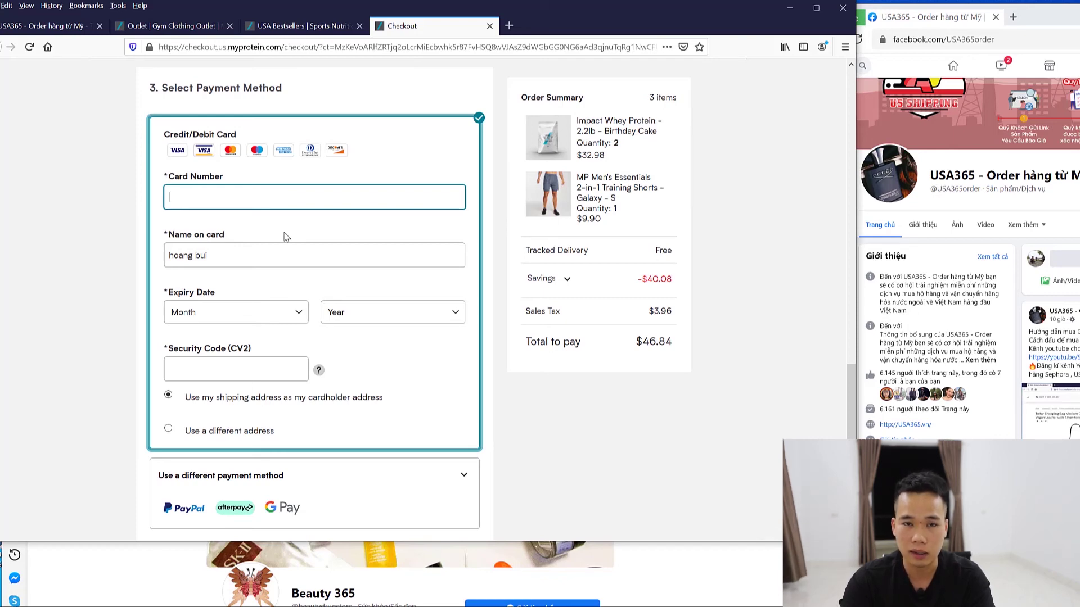
{"action": "scroll", "coordinate": [338, 197], "scroll_direction": "down", "scroll_amount": 1}
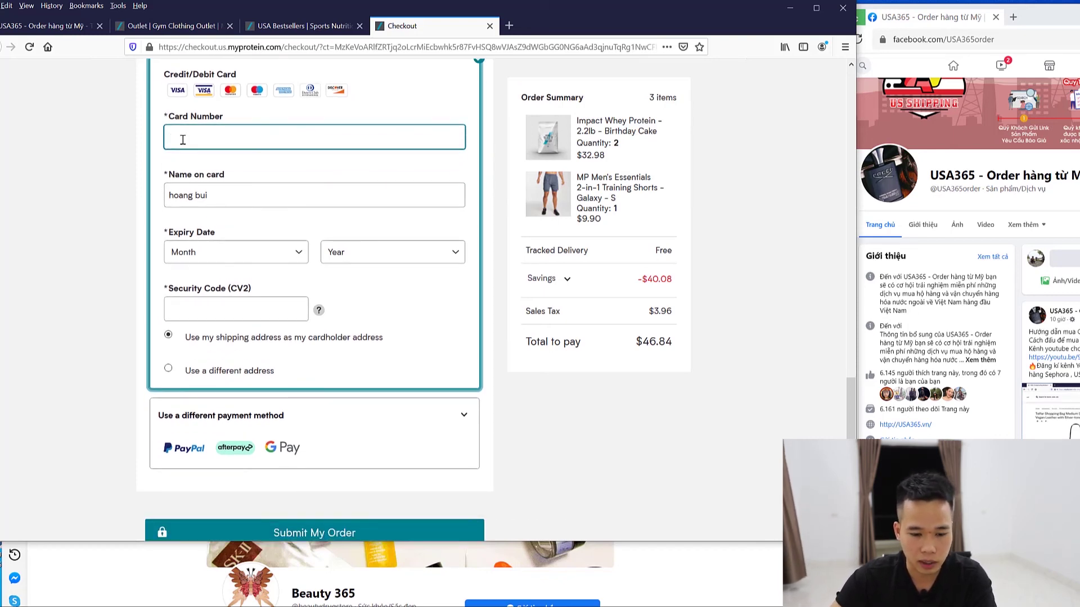
{"action": "scroll", "coordinate": [191, 338], "scroll_direction": "down", "scroll_amount": 1}
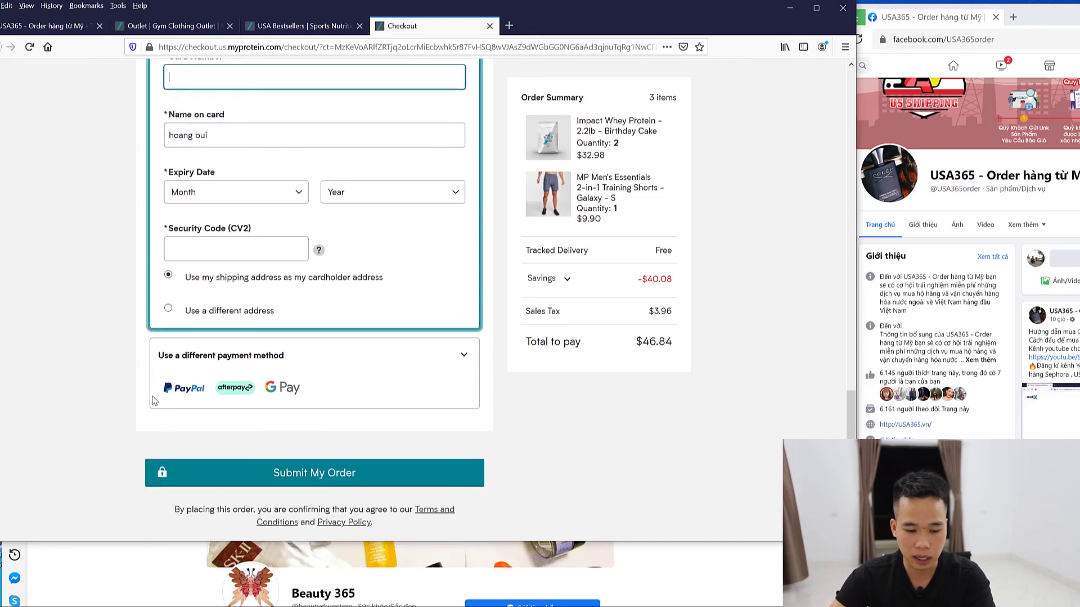
{"action": "scroll", "coordinate": [170, 368], "scroll_direction": "up", "scroll_amount": 4}
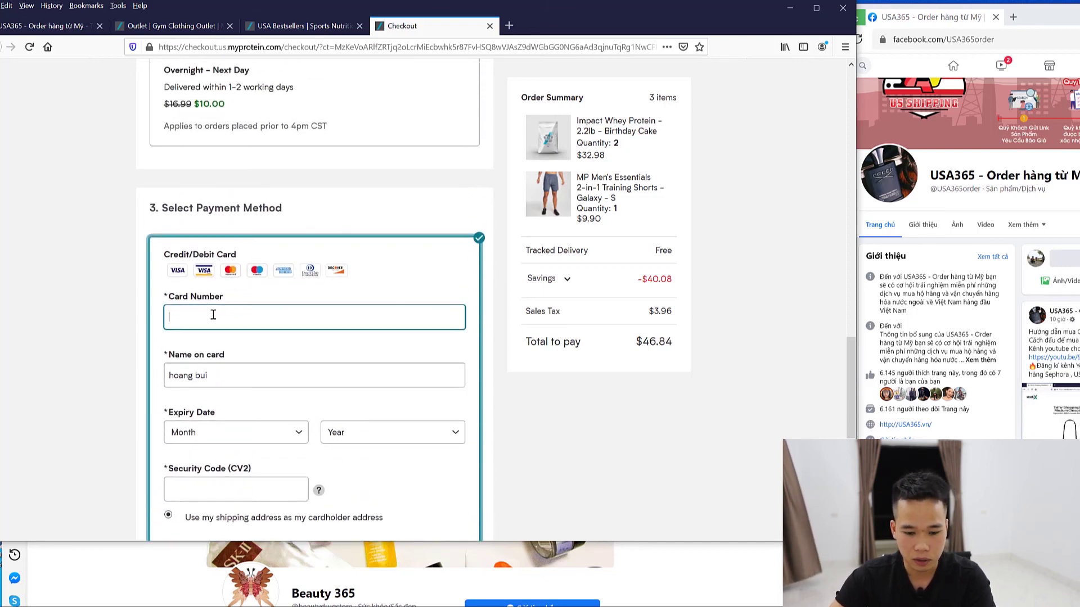
{"action": "key", "text": "alt+Tab"}
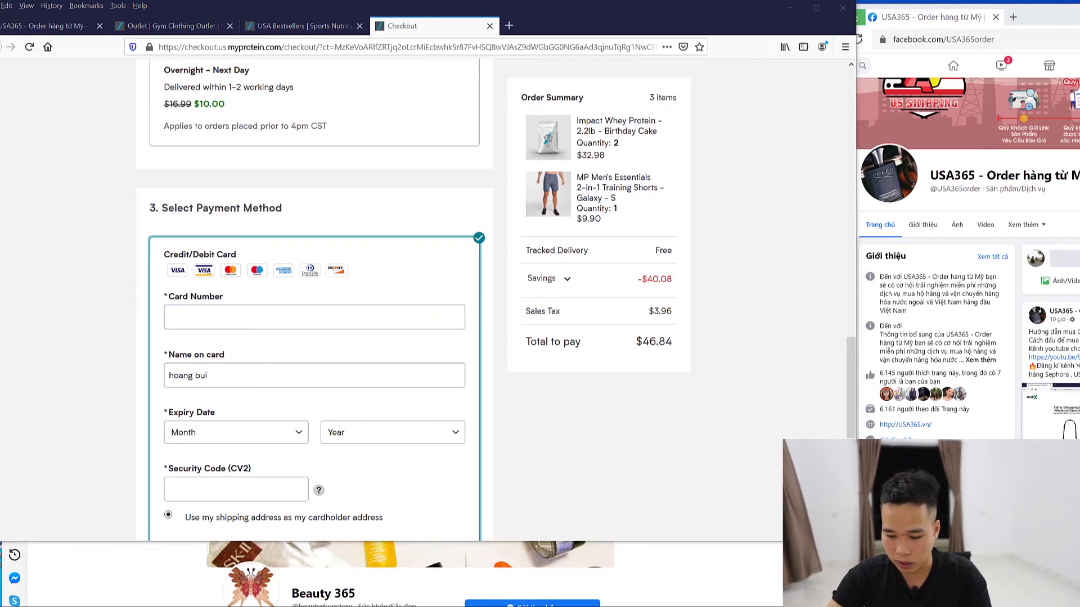
{"action": "left_click", "coordinate": [306, 315]}
{"action": "key", "text": "ctrl+v"}
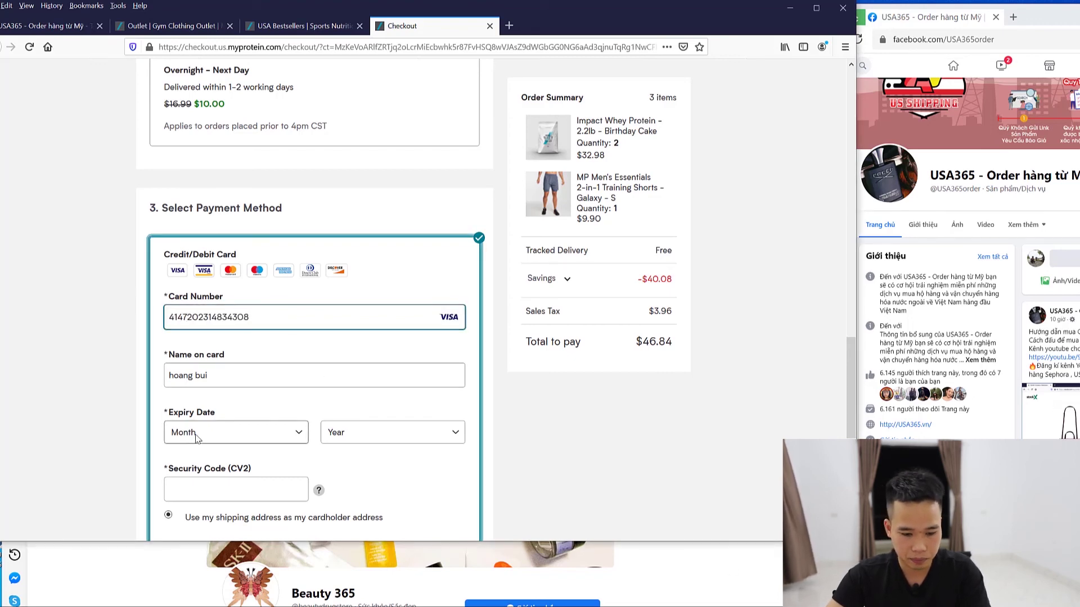
Step: Set the card expiry to 07/22 and enter the card's security code
{"action": "left_click", "coordinate": [197, 433]}
{"action": "left_click", "coordinate": [205, 337]}
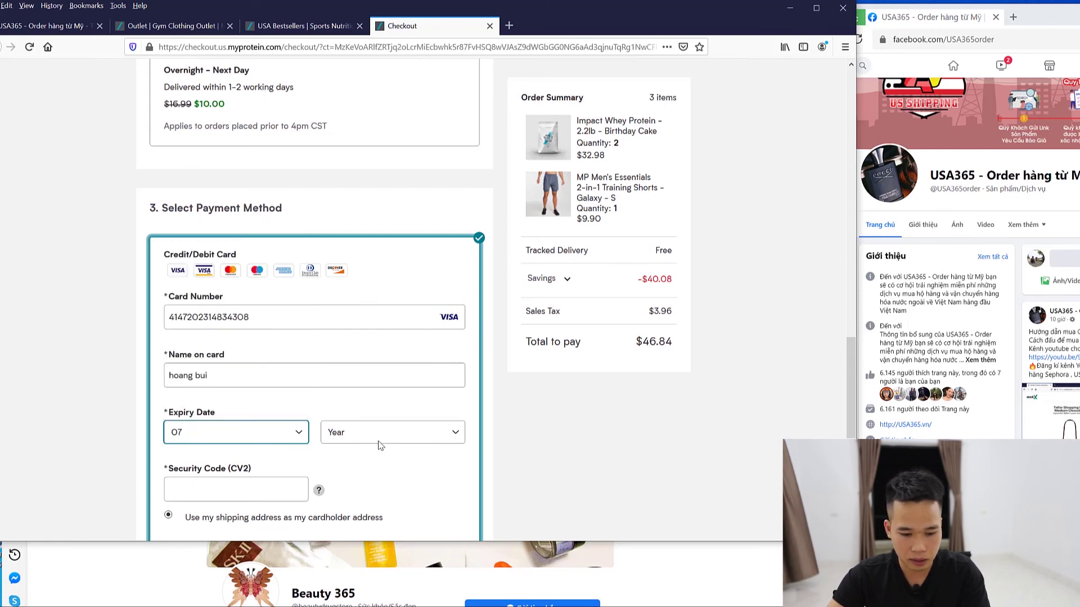
{"action": "left_click", "coordinate": [386, 436]}
{"action": "left_click", "coordinate": [330, 155]}
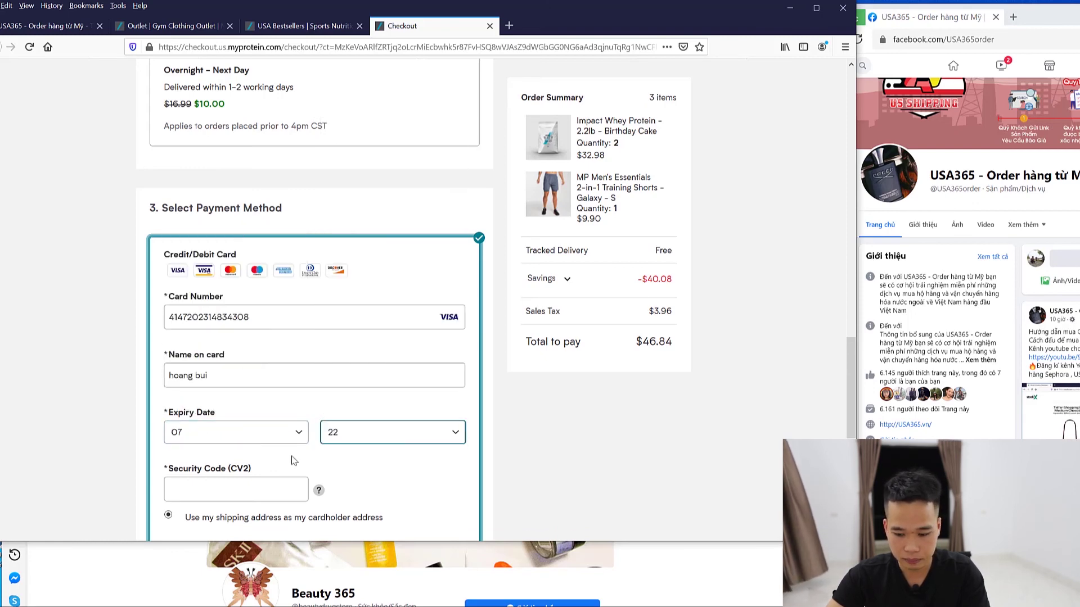
{"action": "left_click", "coordinate": [235, 494]}
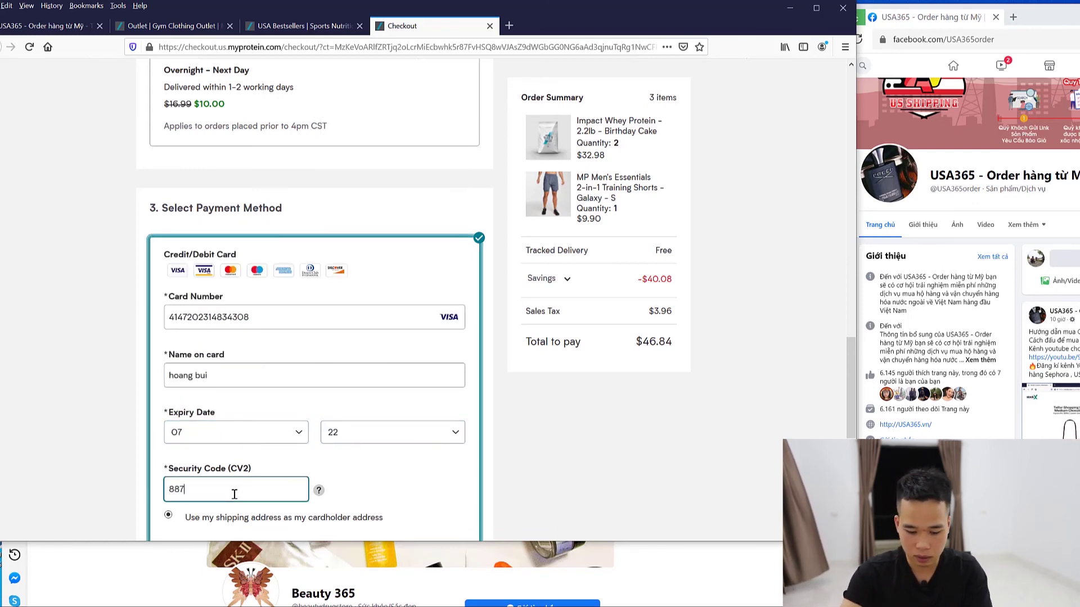
{"action": "left_click", "coordinate": [91, 410]}
{"action": "scroll", "coordinate": [177, 265], "scroll_direction": "down", "scroll_amount": 5}
{"action": "scroll", "coordinate": [178, 264], "scroll_direction": "down", "scroll_amount": 2}
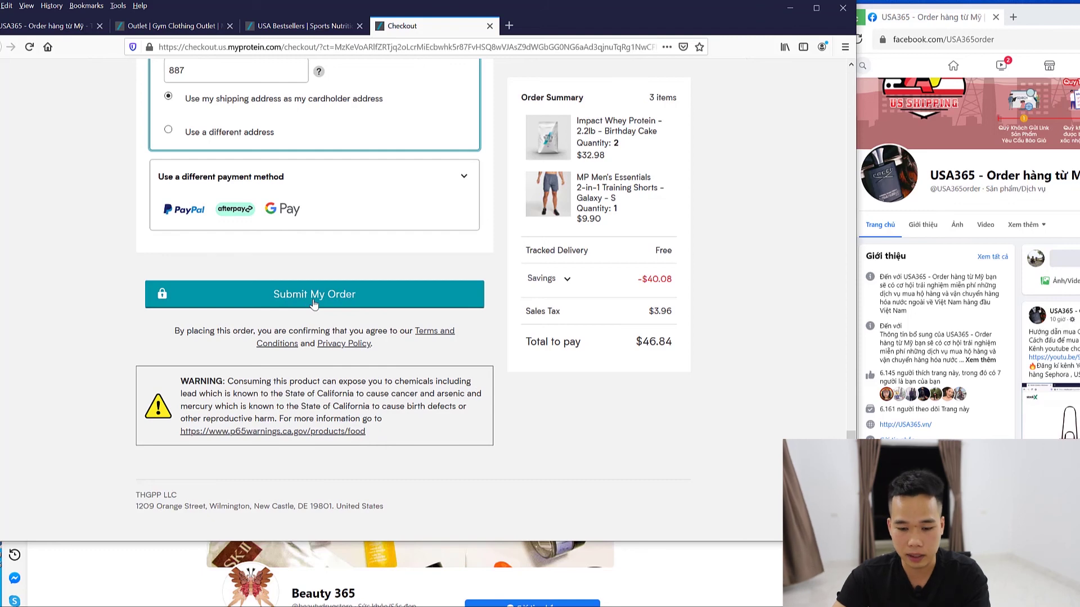
{"action": "scroll", "coordinate": [670, 358], "scroll_direction": "up", "scroll_amount": 3}
{"action": "left_click_drag", "start_coordinate": [649, 341], "coordinate": [675, 342]}
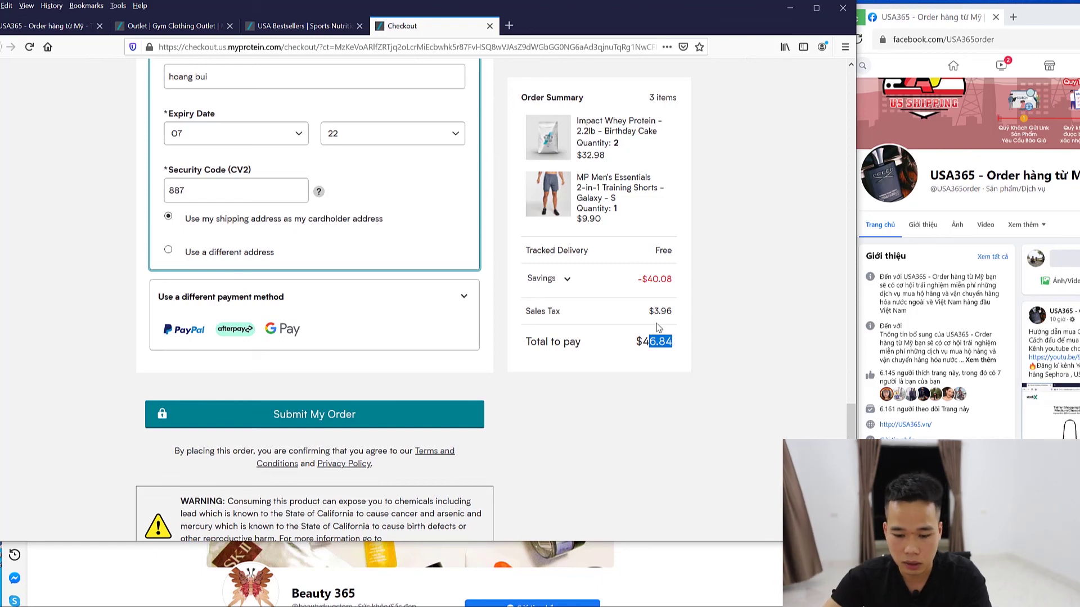
{"action": "left_click_drag", "start_coordinate": [653, 312], "coordinate": [674, 314]}
{"action": "scroll", "coordinate": [678, 326], "scroll_direction": "up", "scroll_amount": 3}
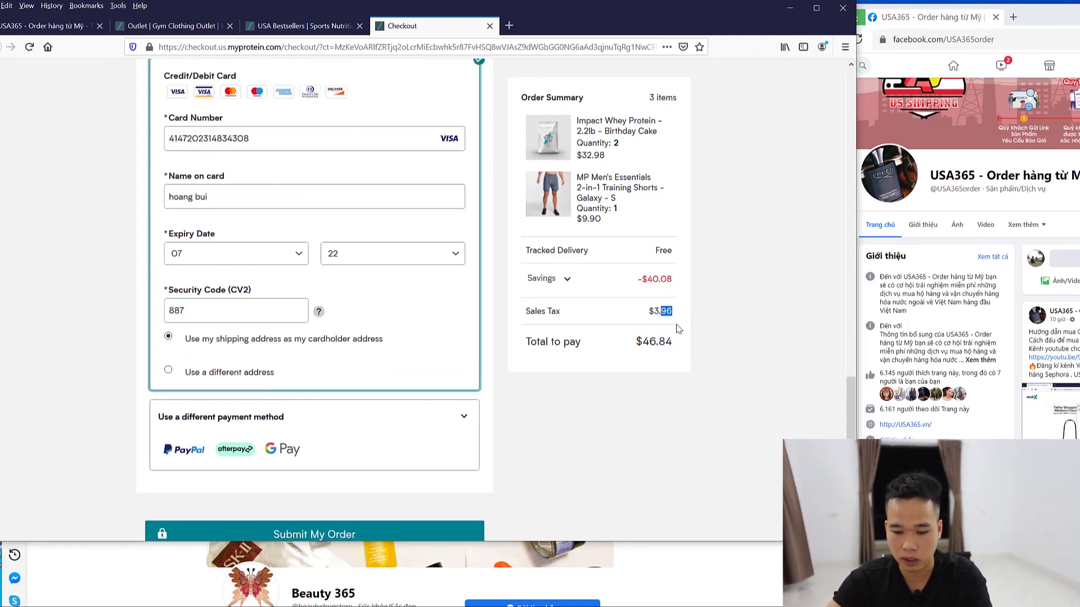
{"action": "left_click_drag", "start_coordinate": [648, 279], "coordinate": [664, 280]}
{"action": "left_click", "coordinate": [671, 282]}
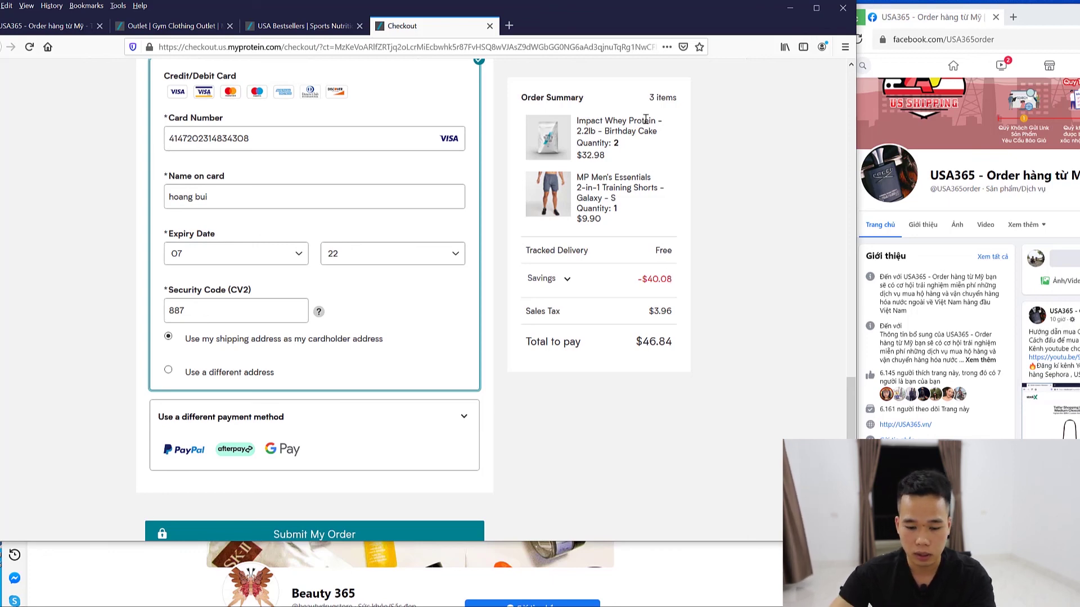
{"action": "scroll", "coordinate": [427, 342], "scroll_direction": "down", "scroll_amount": 3}
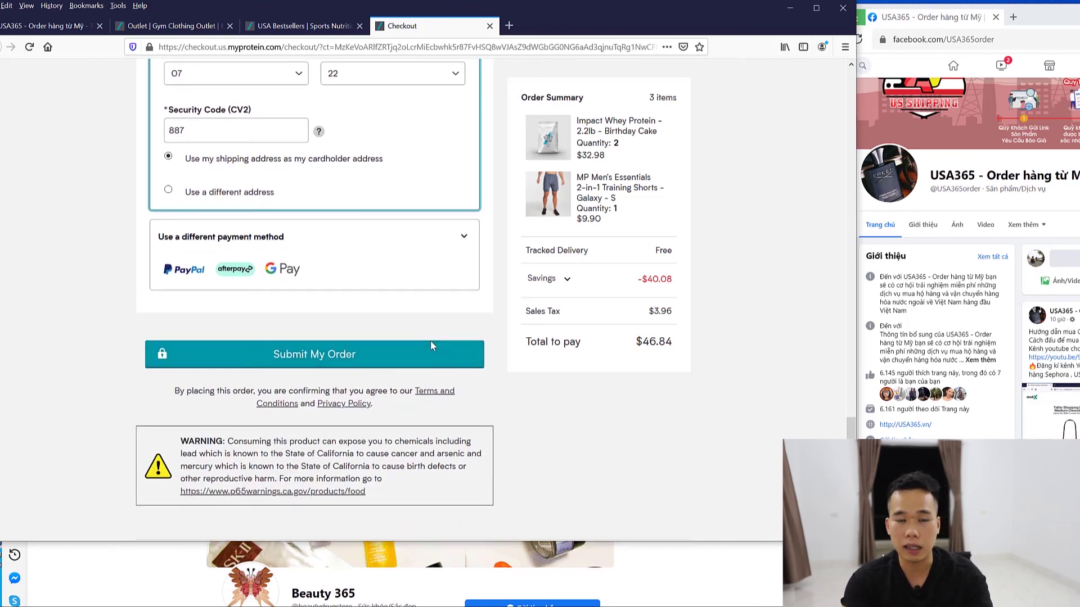